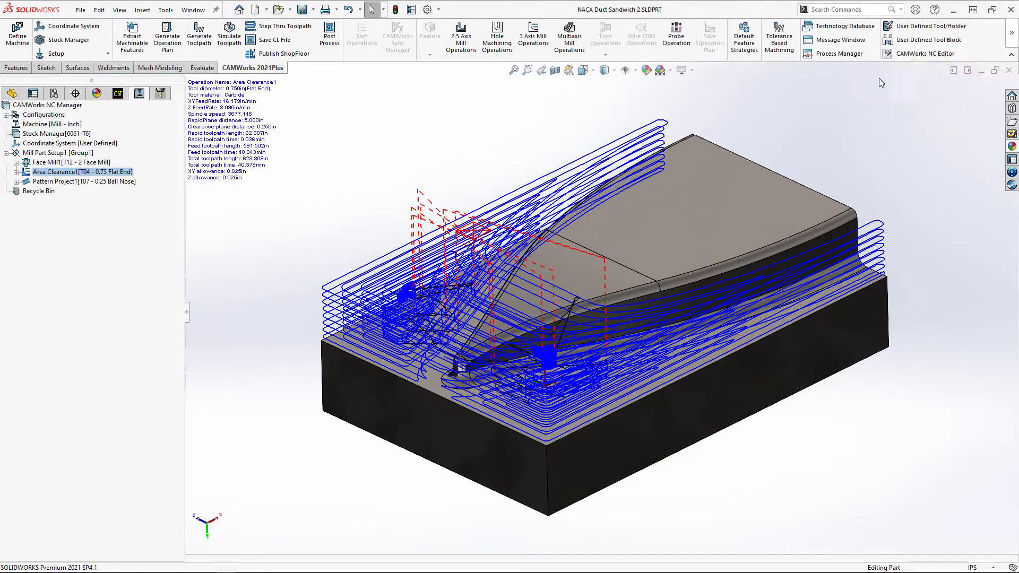
Set the Leadin or Entry Moves toolpath colour to yellow and Leadout or Exit Moves to green
{"action": "left_click_drag", "start_coordinate": [712, 130], "coordinate": [713, 192]}
{"action": "left_click", "coordinate": [658, 169]}
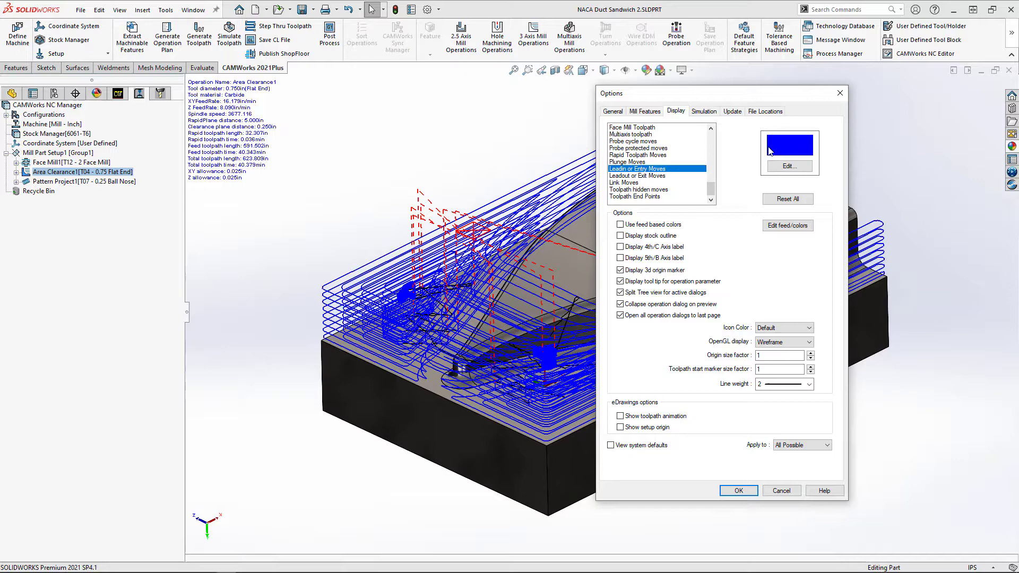
{"action": "left_click", "coordinate": [781, 166]}
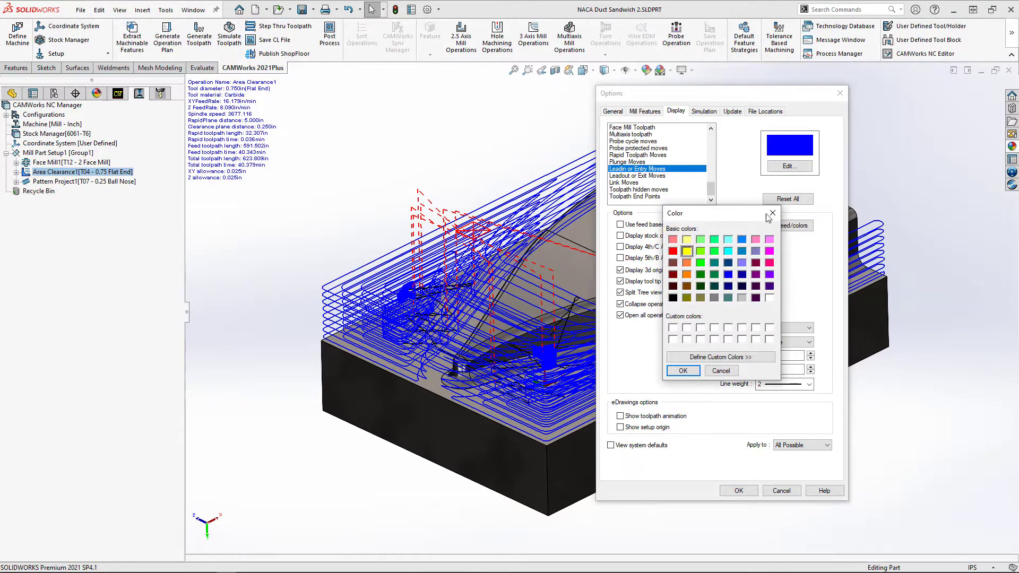
{"action": "left_click", "coordinate": [683, 370]}
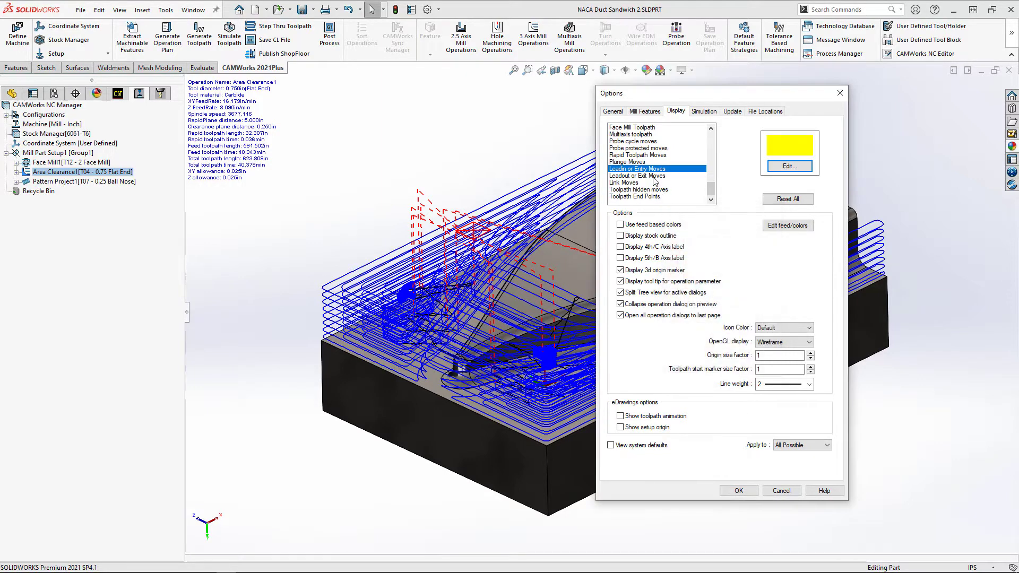
{"action": "left_click", "coordinate": [654, 177]}
{"action": "left_click", "coordinate": [789, 166]}
{"action": "left_click", "coordinate": [715, 251]}
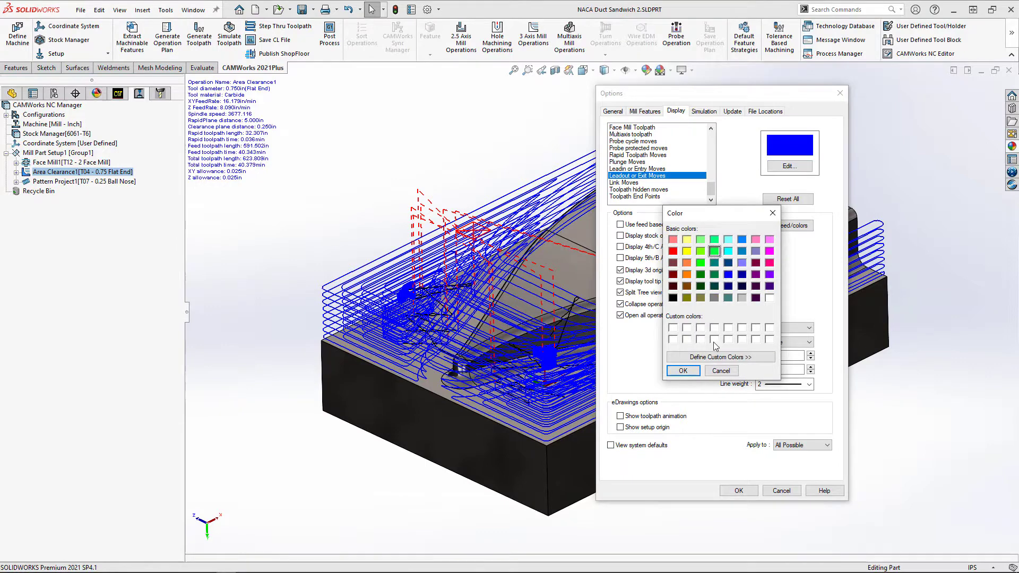
{"action": "left_click", "coordinate": [683, 370]}
{"action": "left_click", "coordinate": [738, 490]}
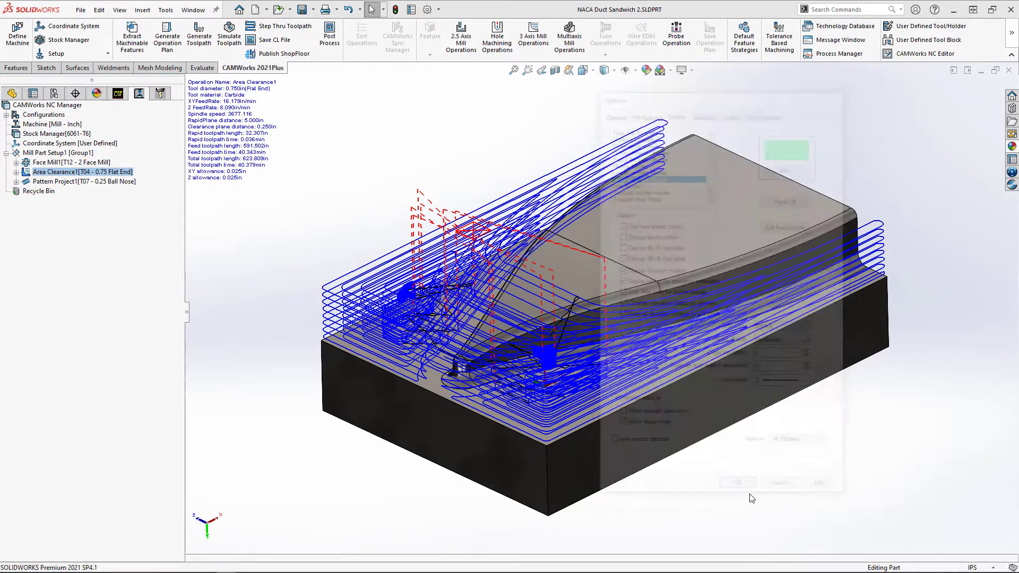
Step through the Area Clearance1 toolpath with toolpath points shown, zoom in, then finish
{"action": "left_click", "coordinate": [58, 173]}
{"action": "right_click", "coordinate": [58, 173]}
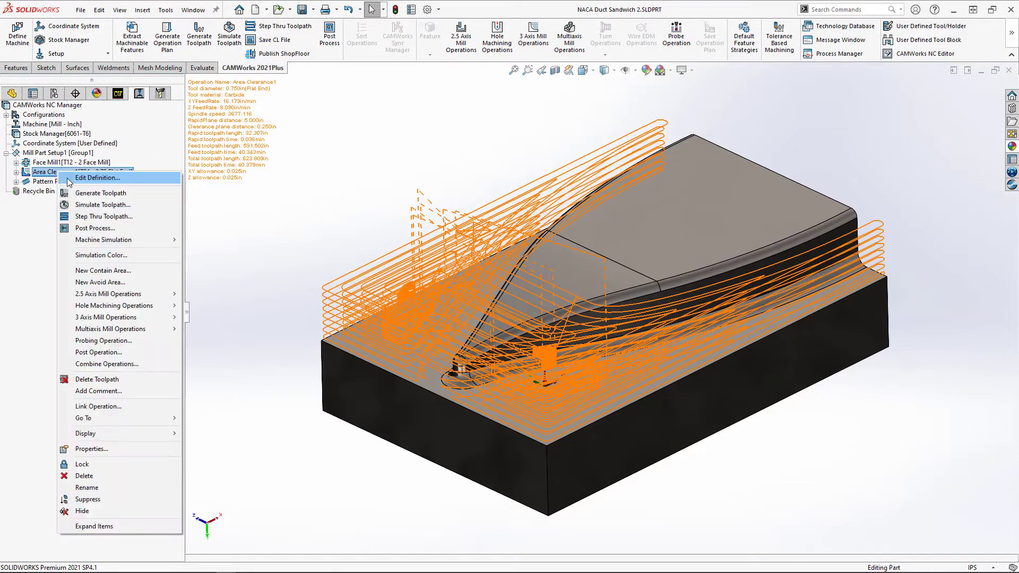
{"action": "left_click", "coordinate": [83, 217]}
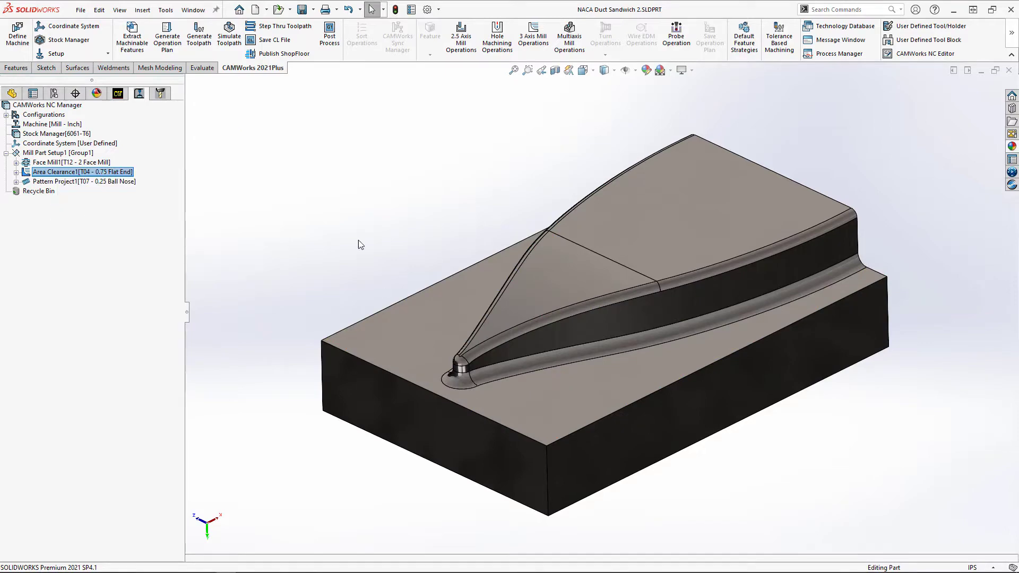
{"action": "left_click", "coordinate": [51, 277]}
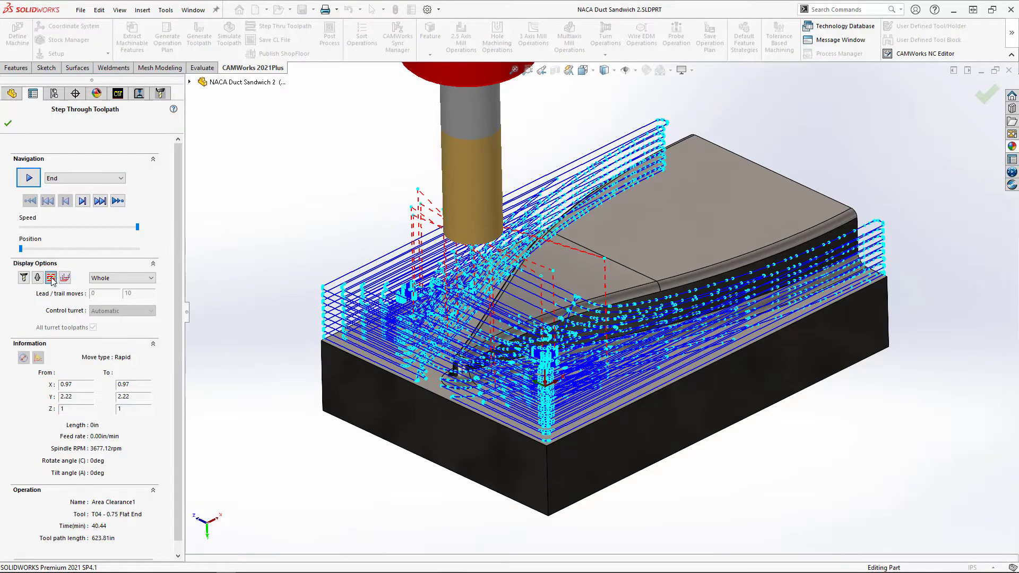
{"action": "scroll", "coordinate": [587, 364], "scroll_direction": "down", "scroll_amount": 6}
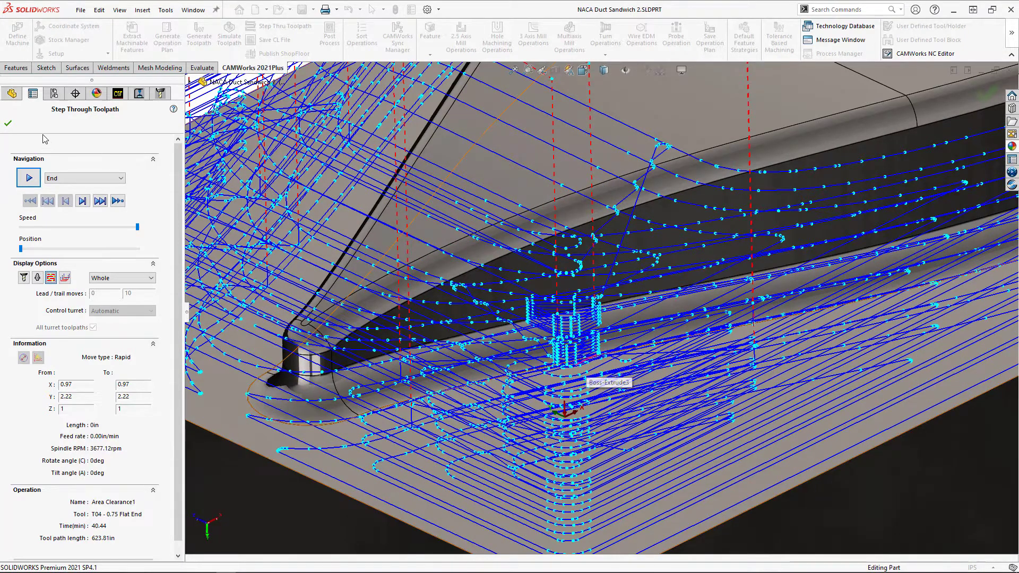
{"action": "left_click", "coordinate": [7, 123]}
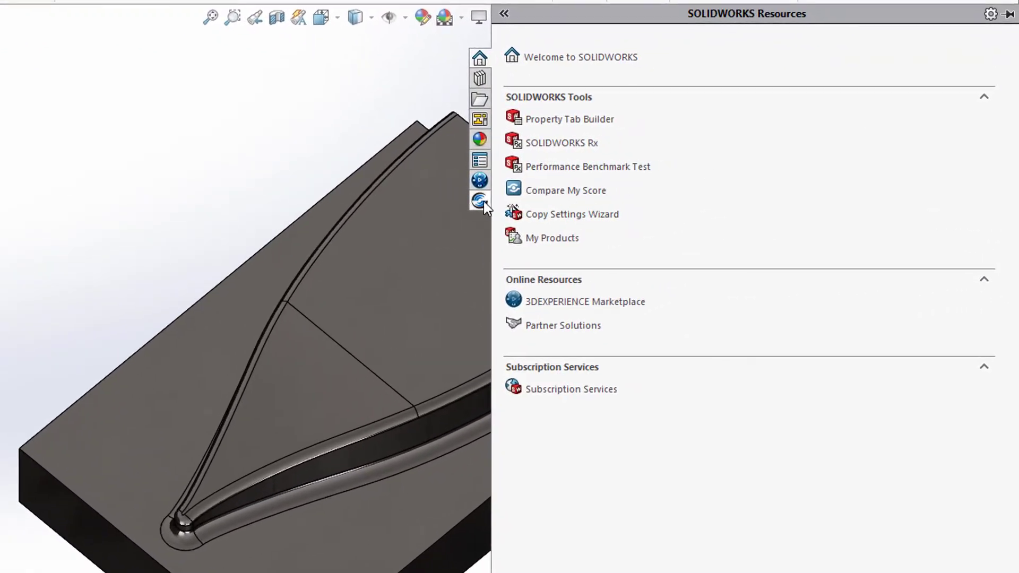
Browse the CAMWorks Resources webinars, Learn tutorials and Alerts pages, then collapse the task pane
{"action": "left_click", "coordinate": [483, 202]}
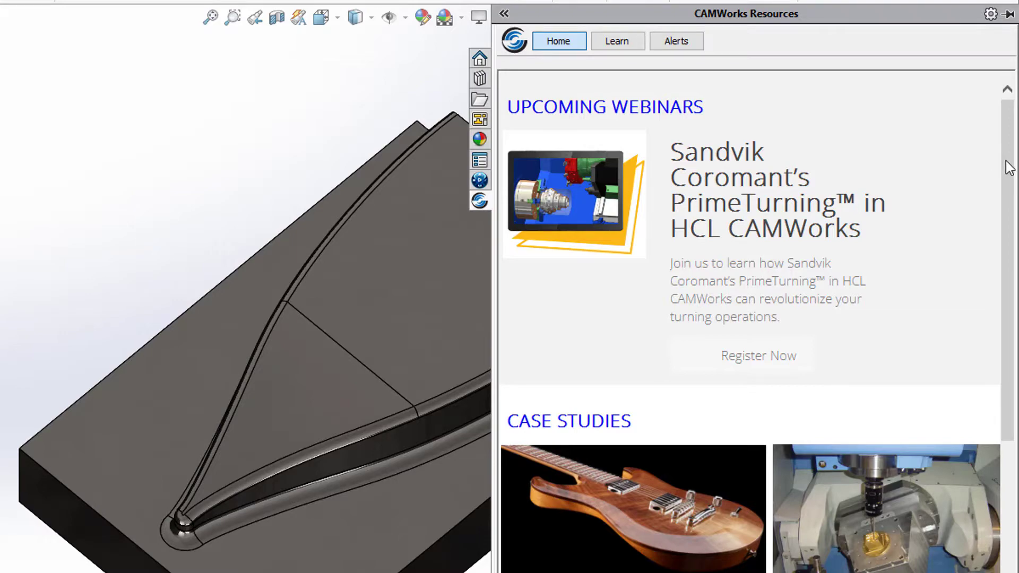
{"action": "mouse_move", "coordinate": [1008, 167]}
{"action": "left_mouse_down"}
{"action": "mouse_move", "coordinate": [1009, 371]}
{"action": "mouse_move", "coordinate": [1008, 167]}
{"action": "left_mouse_up"}
{"action": "left_click", "coordinate": [617, 44]}
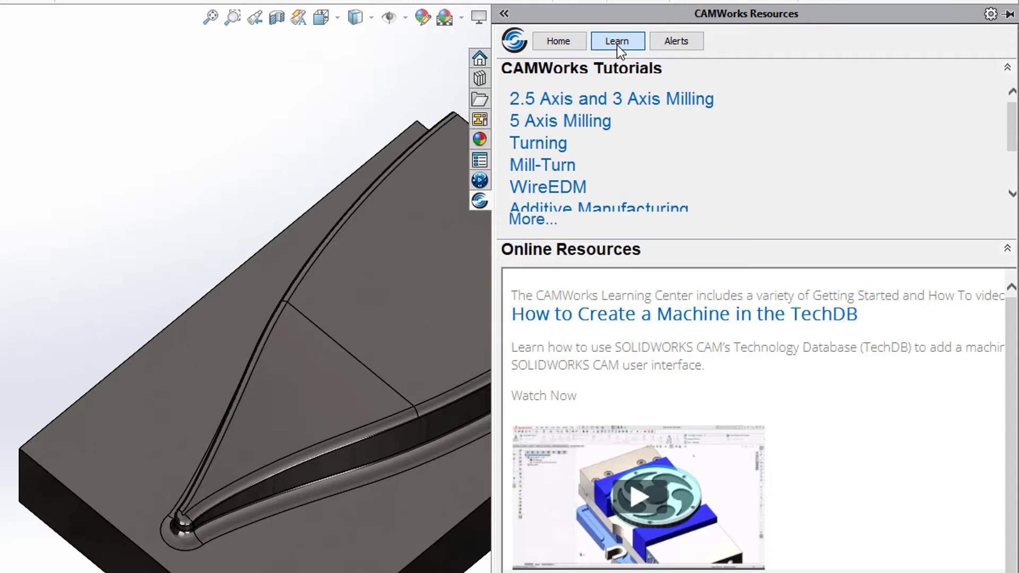
{"action": "left_click", "coordinate": [674, 44]}
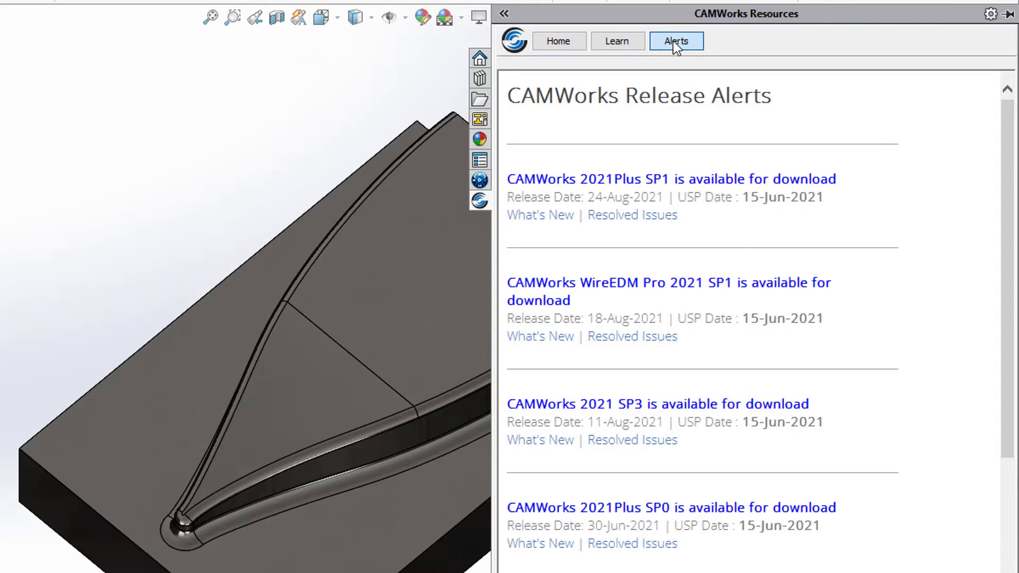
{"action": "left_click", "coordinate": [458, 82]}
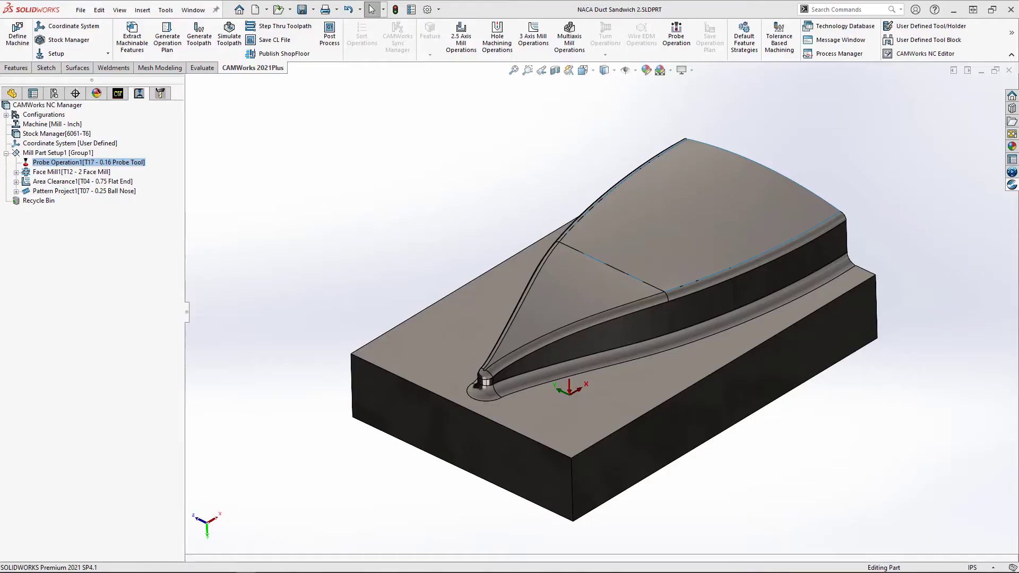
Step through the Probe Operation1 toolpath, play its animation, then close the panel
{"action": "right_click", "coordinate": [128, 162]}
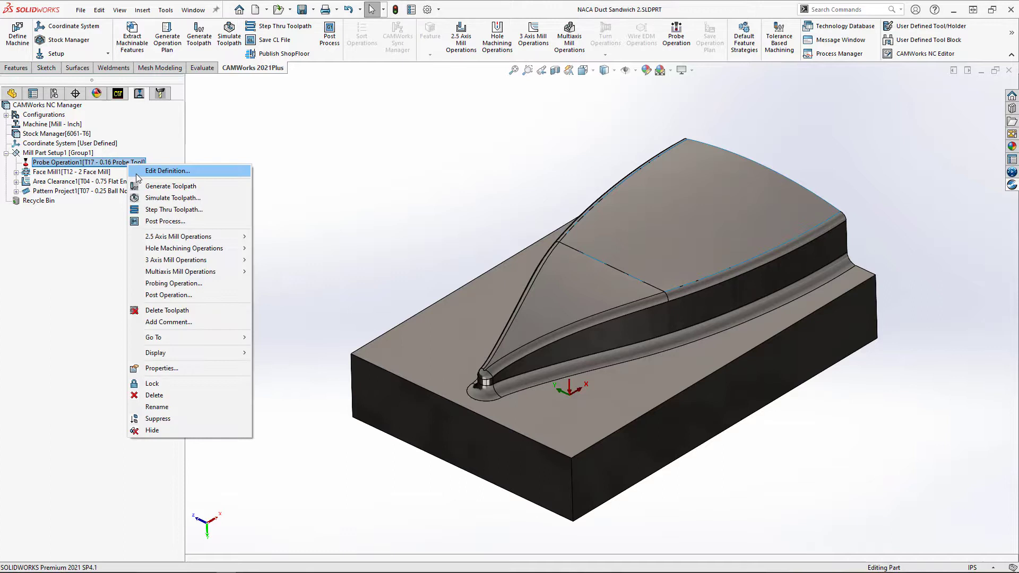
{"action": "left_click", "coordinate": [150, 209]}
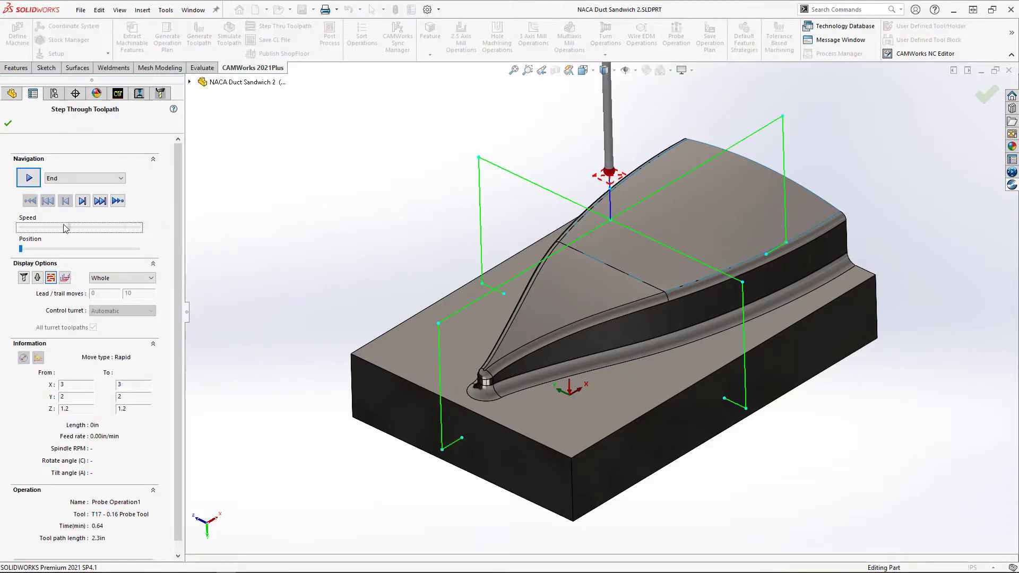
{"action": "left_click", "coordinate": [29, 178]}
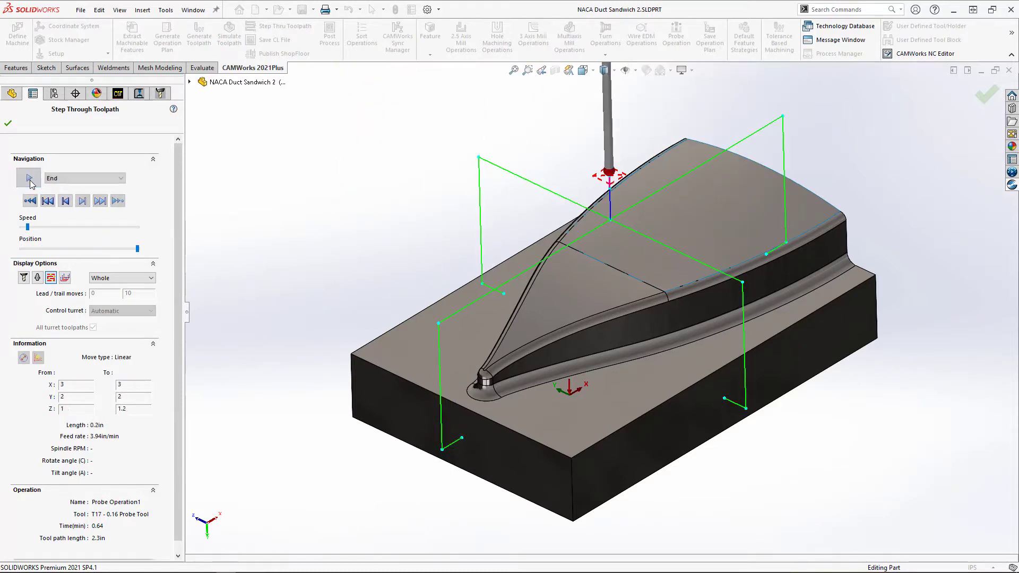
{"action": "left_click", "coordinate": [8, 122]}
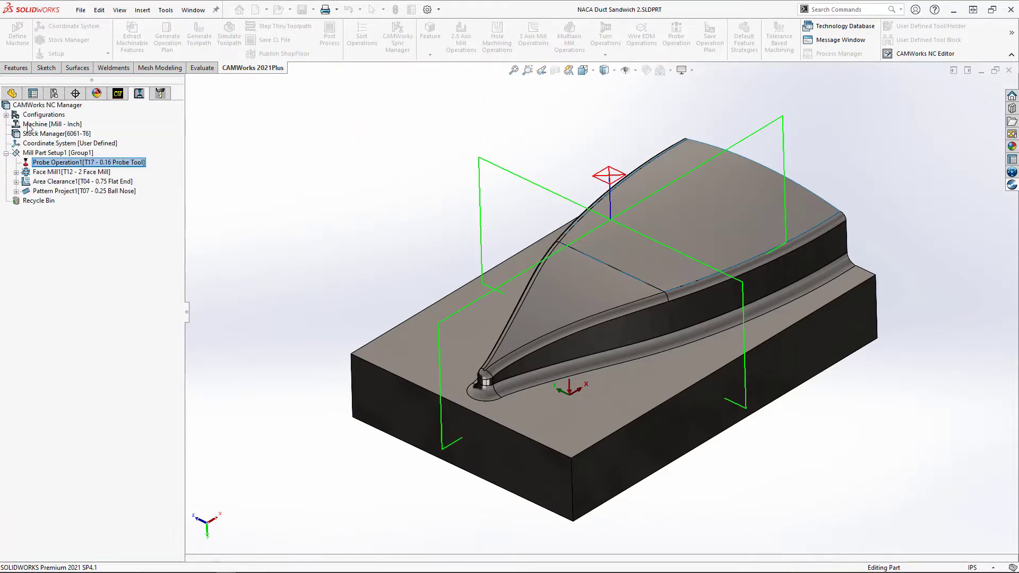
Create a Z-measure single-face probing operation on the curved top face with the T17 probe
{"action": "right_click", "coordinate": [68, 158]}
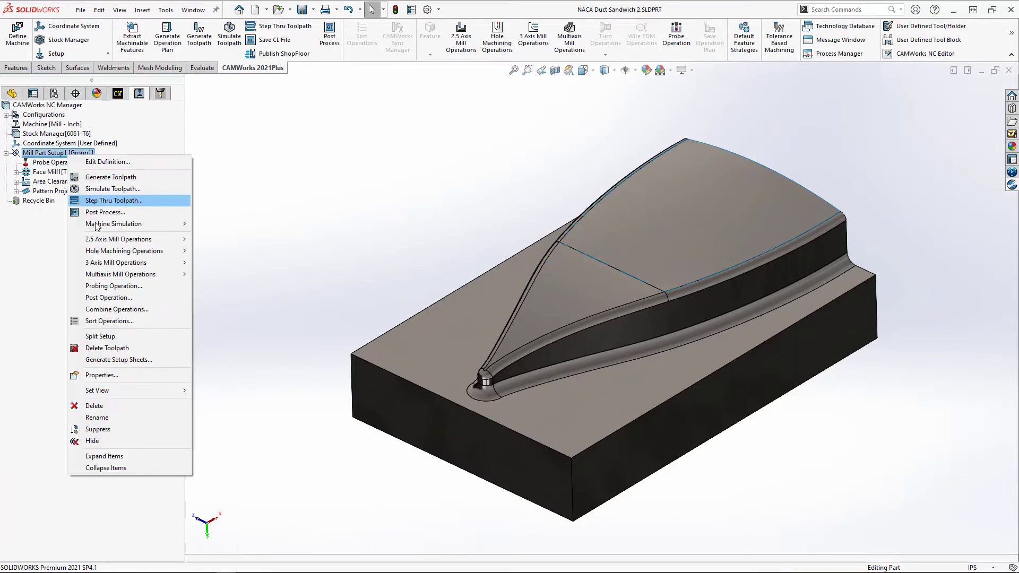
{"action": "left_click", "coordinate": [101, 283]}
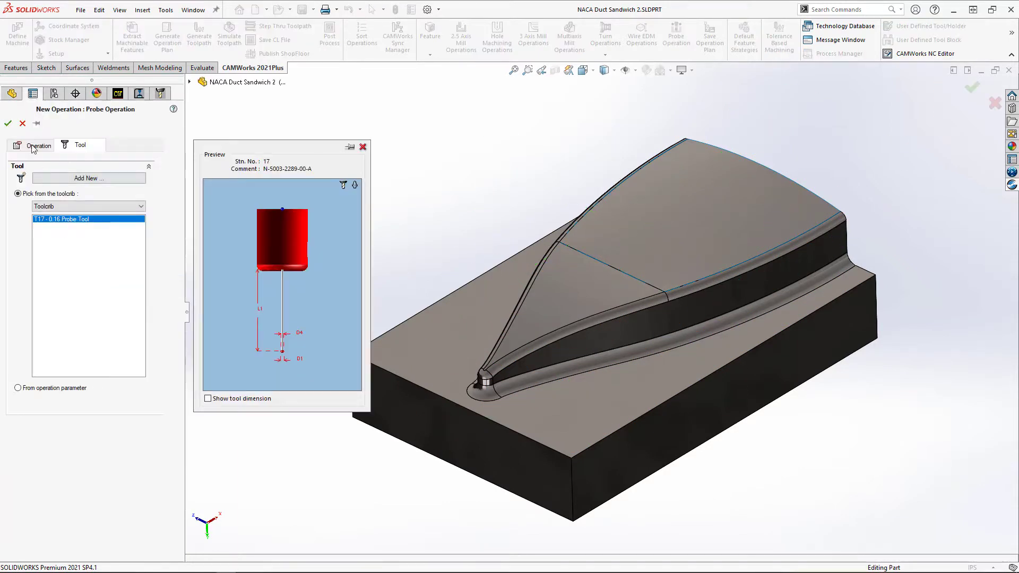
{"action": "left_click", "coordinate": [8, 124]}
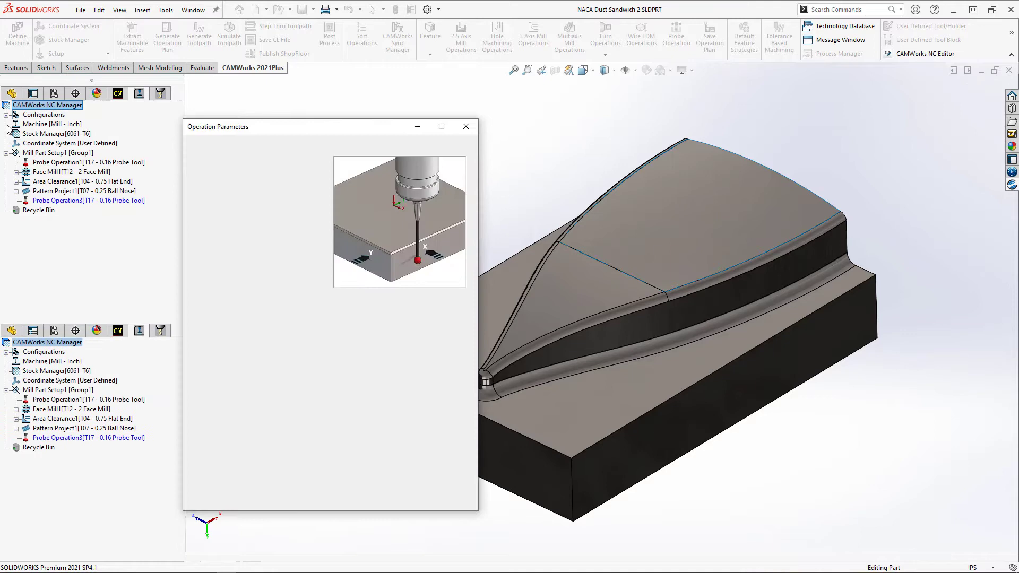
{"action": "left_click", "coordinate": [277, 167]}
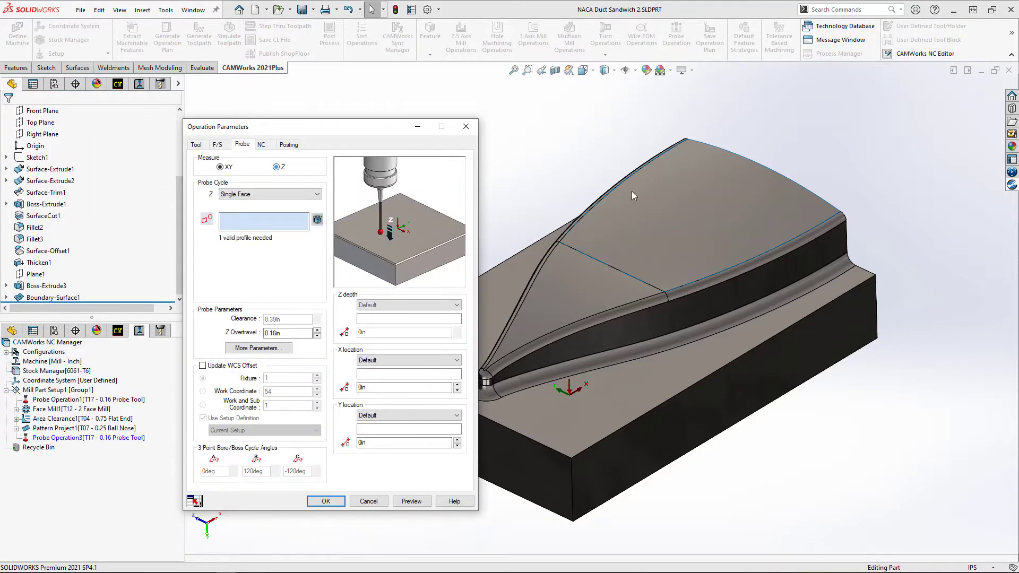
{"action": "left_click", "coordinate": [673, 208]}
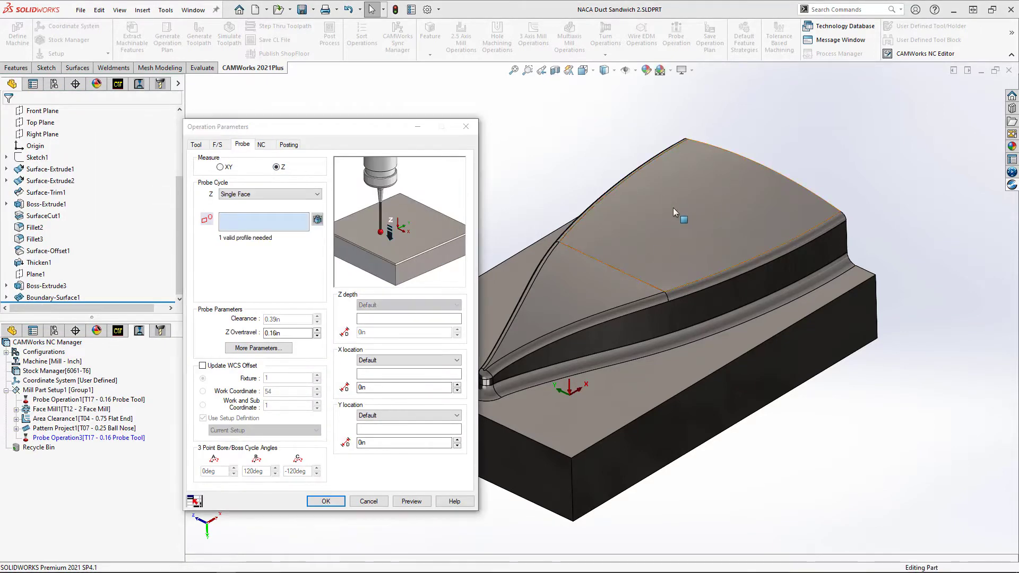
{"action": "left_click", "coordinate": [323, 502]}
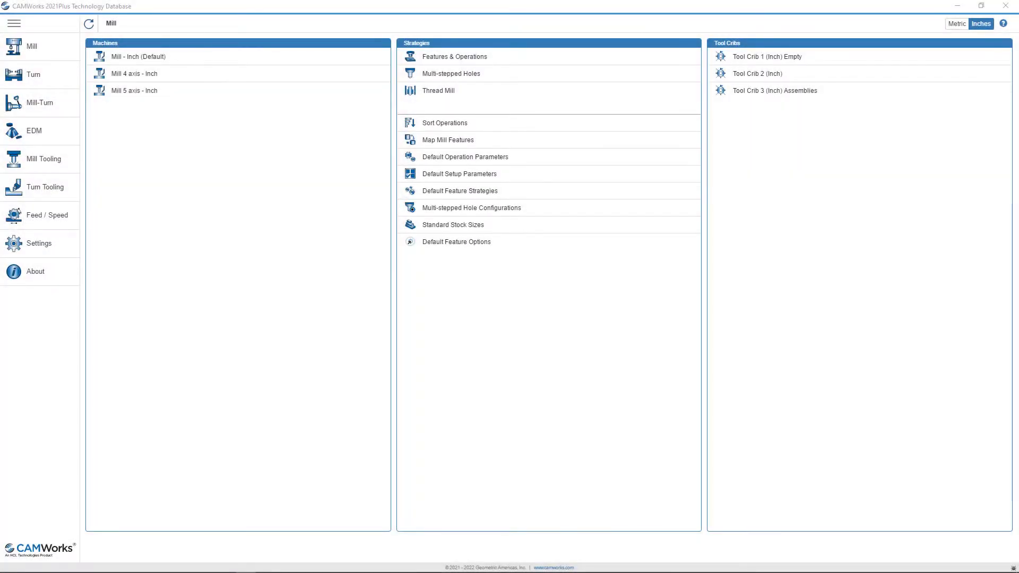
Add TestingTechDB.cwdb to the managed databases in the Technology Database settings
{"action": "left_click", "coordinate": [22, 241]}
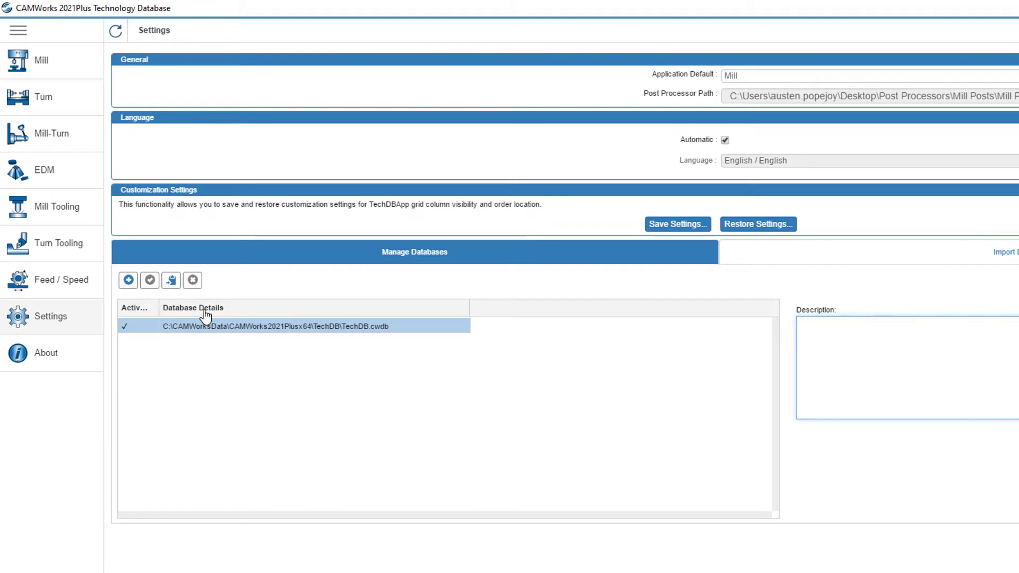
{"action": "left_click", "coordinate": [128, 280]}
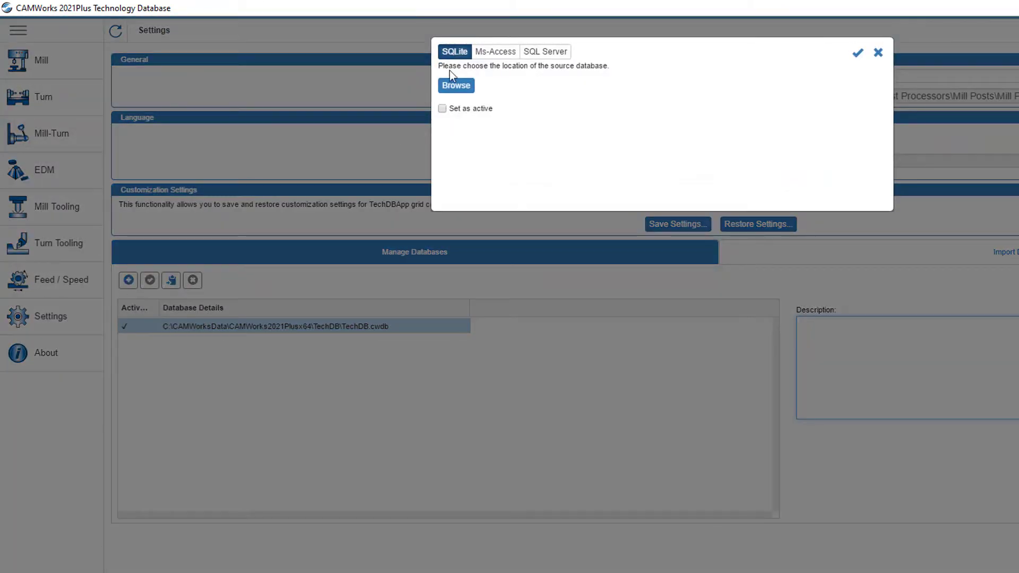
{"action": "left_click", "coordinate": [452, 87]}
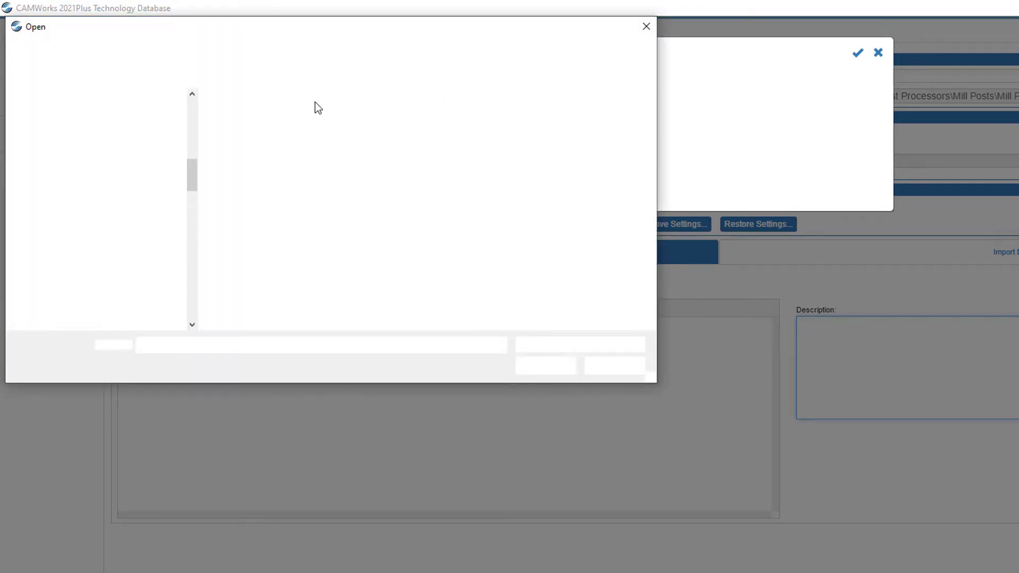
{"action": "left_click", "coordinate": [279, 131]}
{"action": "left_click", "coordinate": [545, 365]}
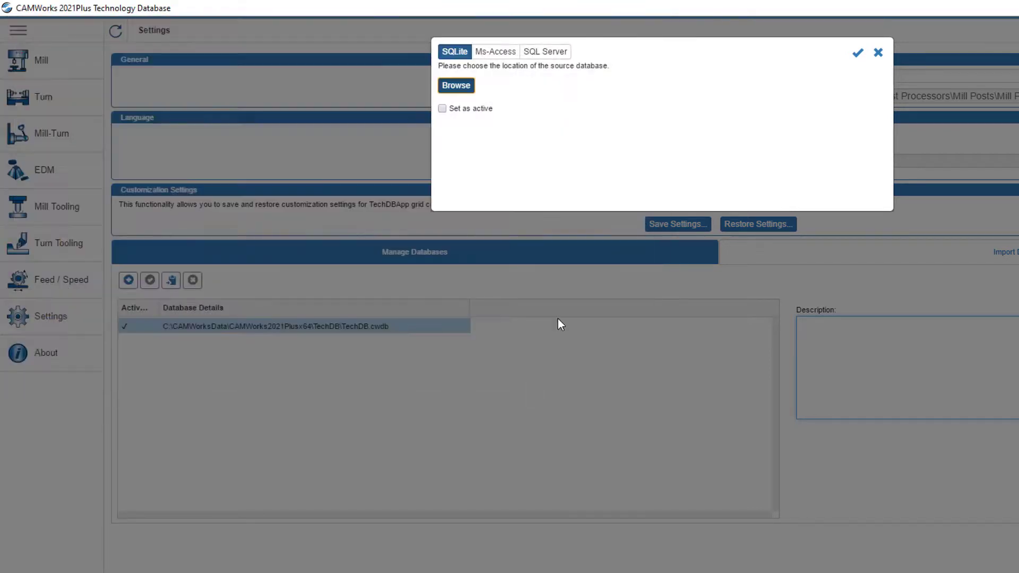
{"action": "left_click", "coordinate": [858, 53]}
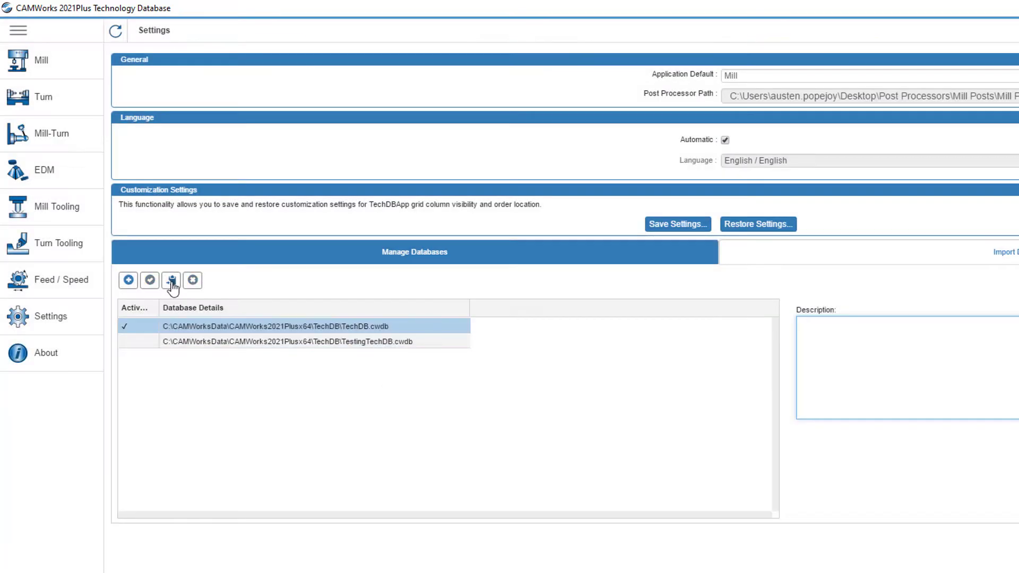
Copy the database and save it as Testing2TechDB.cwdb in the TechDB folder
{"action": "left_click", "coordinate": [171, 283]}
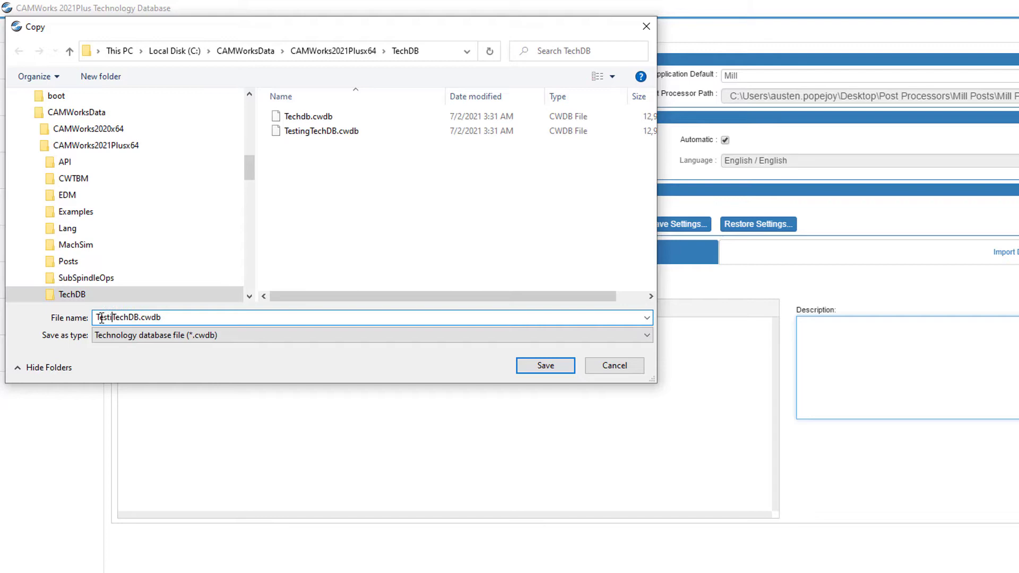
{"action": "left_click", "coordinate": [536, 368]}
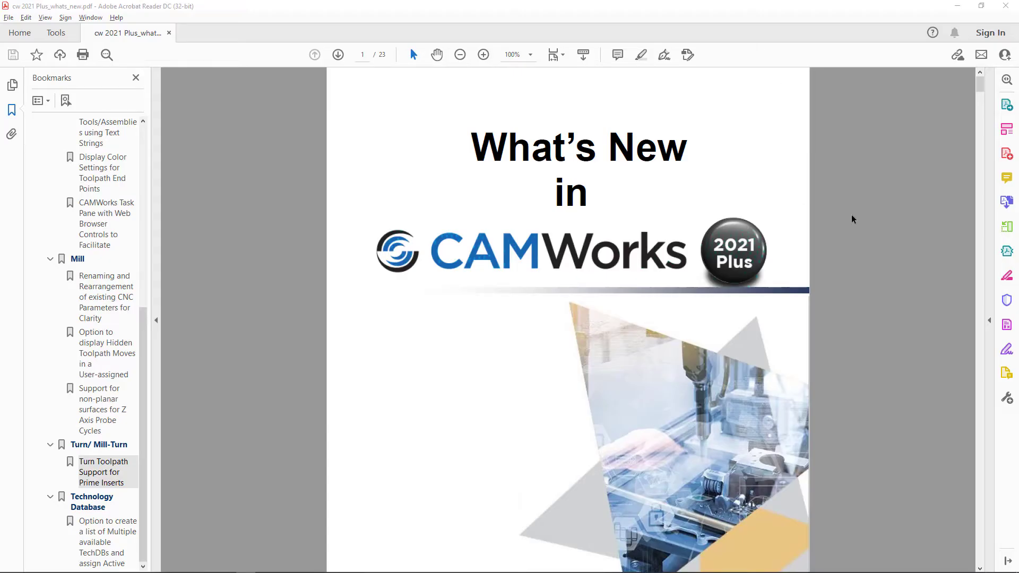
Scroll the What's New PDF past the table of contents to the SP1 section on page 3
{"action": "scroll", "coordinate": [859, 215], "scroll_direction": "down", "scroll_amount": 10}
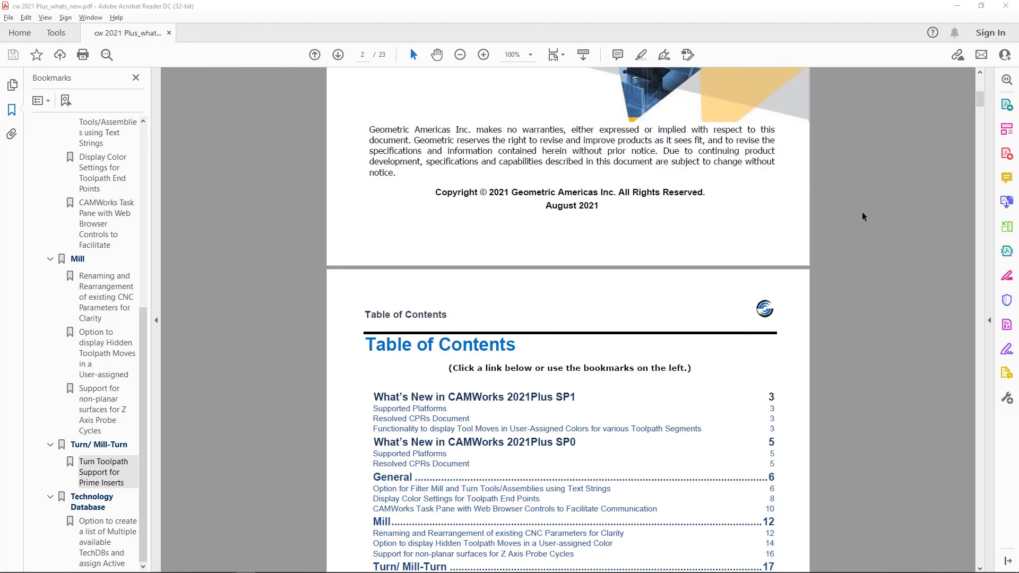
{"action": "scroll", "coordinate": [862, 213], "scroll_direction": "down", "scroll_amount": 3}
{"action": "scroll", "coordinate": [862, 213], "scroll_direction": "down", "scroll_amount": 7}
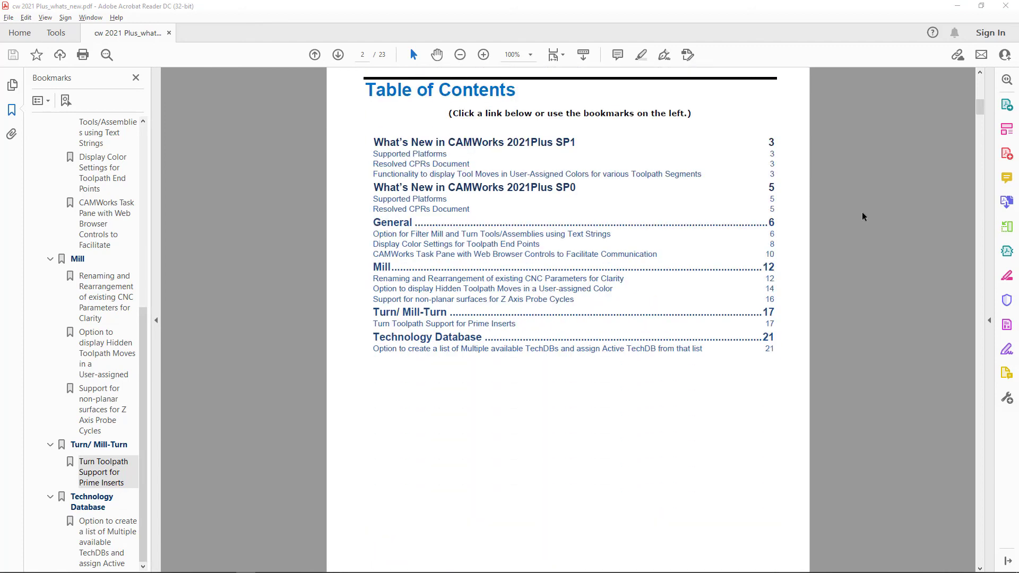
{"action": "scroll", "coordinate": [862, 216], "scroll_direction": "down", "scroll_amount": 12}
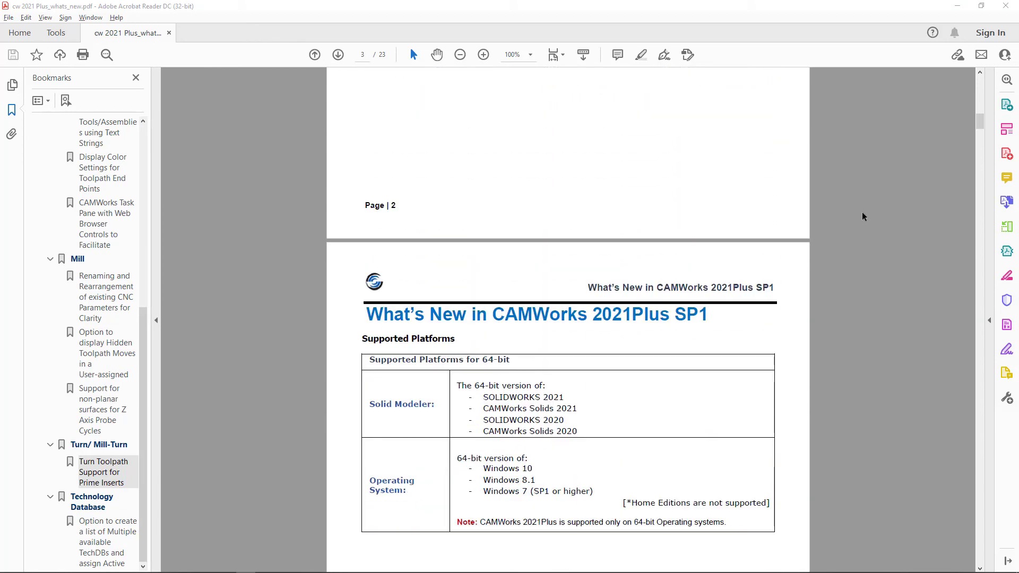